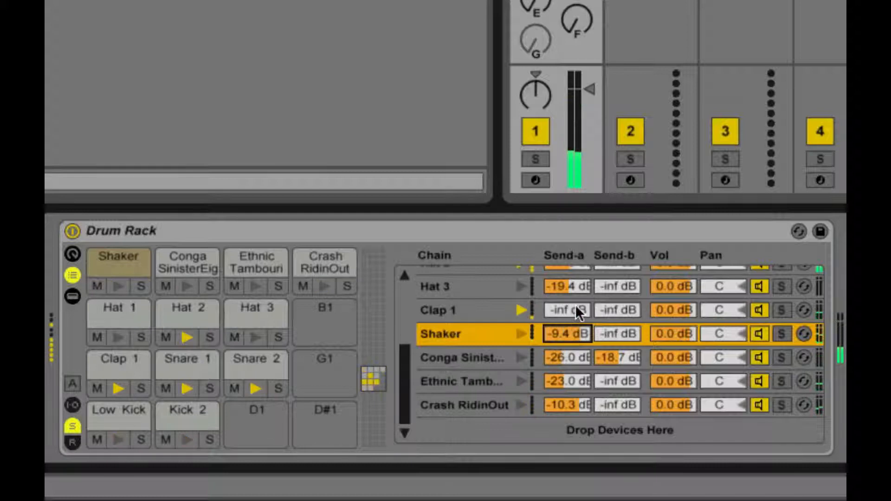
- Set Clap 1's Send-a to -22.2 dB, Crash RidinOut's Send-b to -32.5 dB and the Ethnic Tambourine's Send-b to -60.0 dB
drag(576, 310, 577, 267)
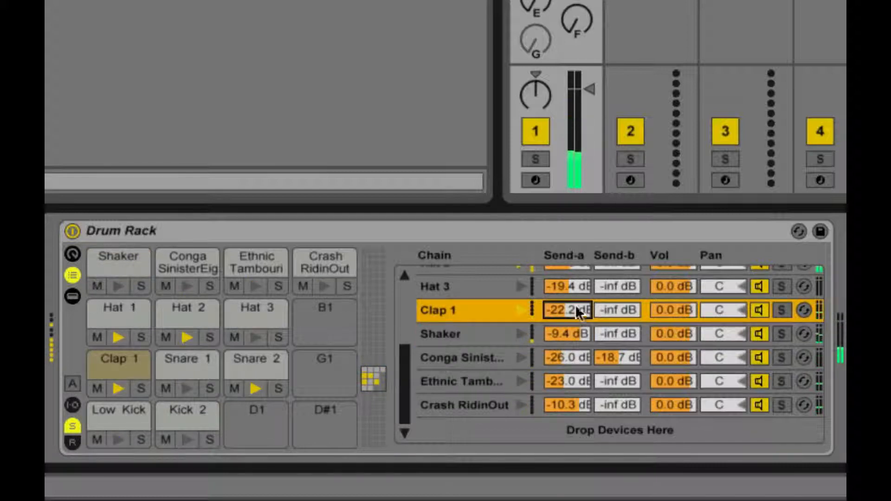
drag(604, 405, 603, 346)
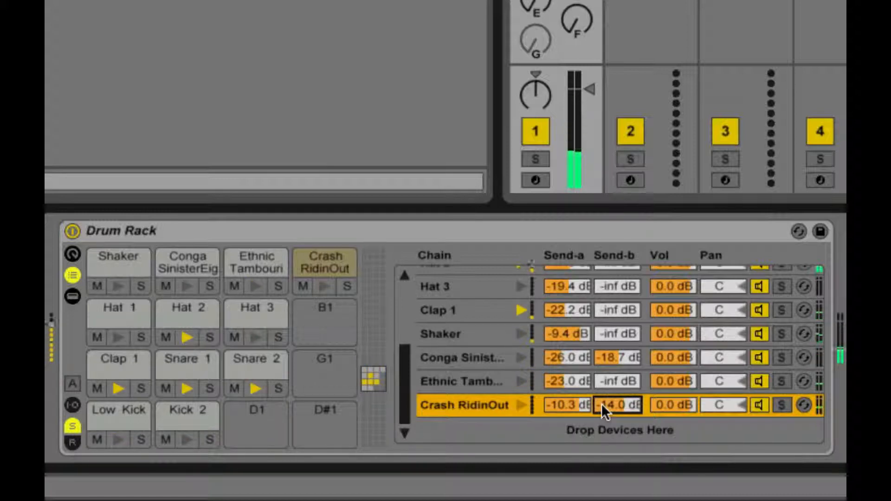
drag(600, 409, 601, 431)
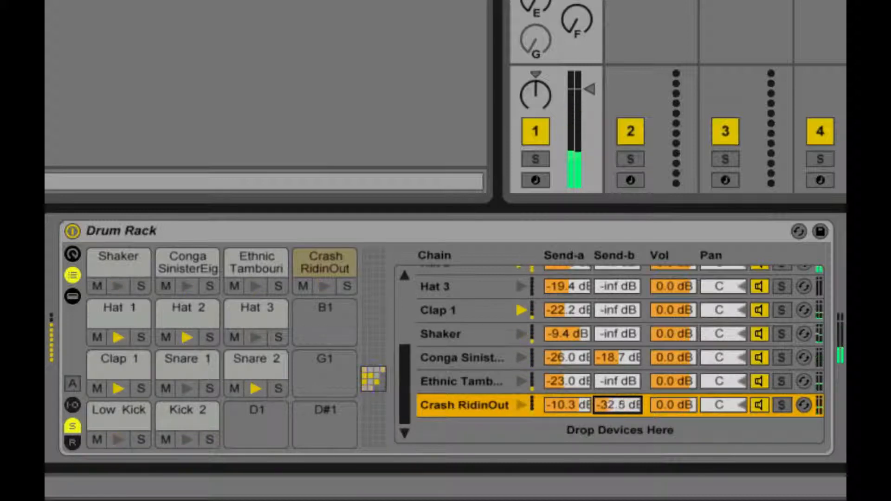
drag(603, 382, 603, 377)
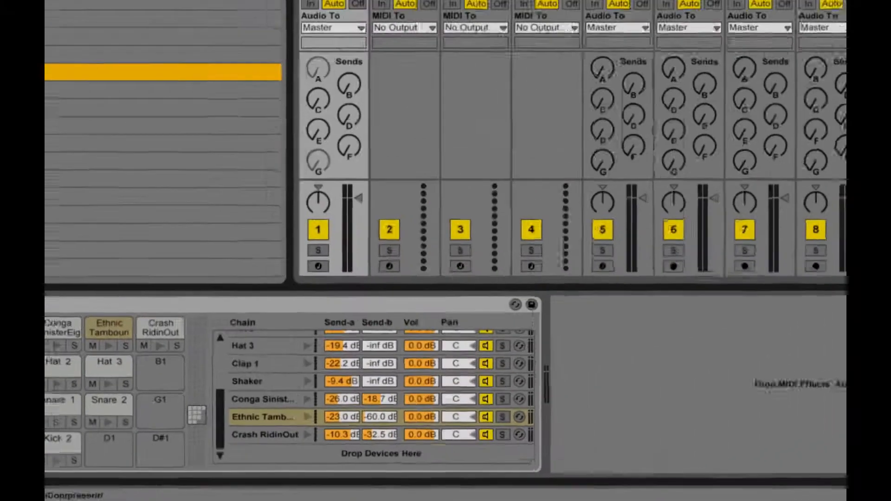
- Add a Compressor with a -20.8 dB threshold after the Drum Rack, followed by an Auto Filter high-passing at 30 Hz
drag(120, 71, 563, 417)
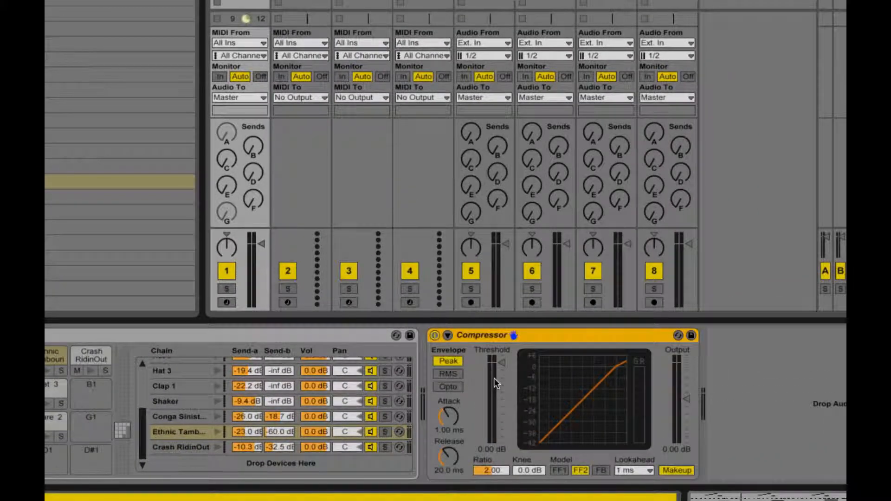
drag(494, 378, 494, 404)
key(space)
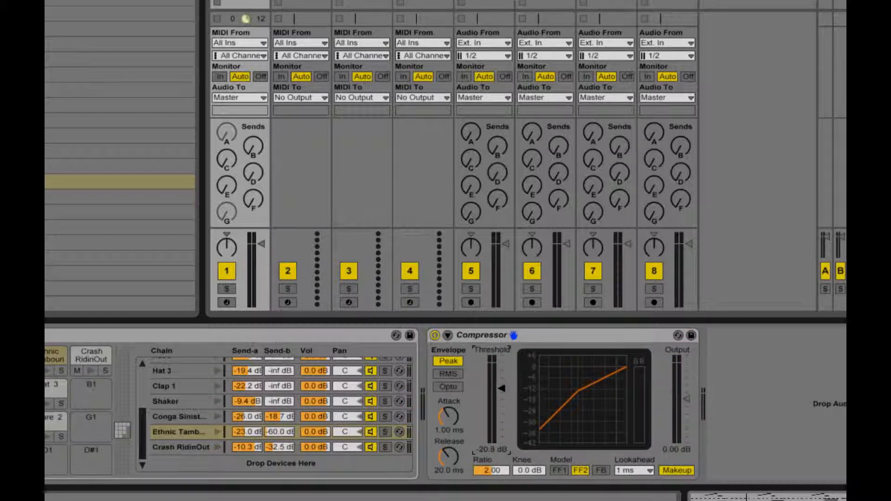
drag(93, 105, 760, 402)
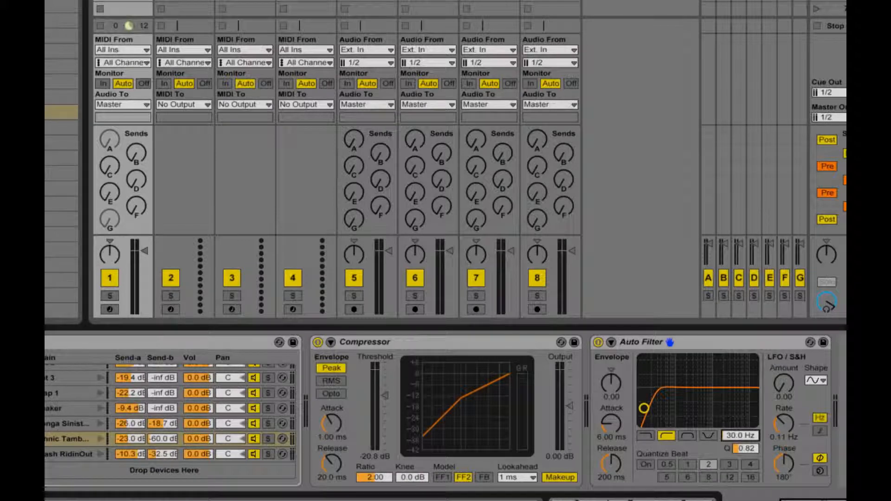
- Add an Auto Pan after the Auto Filter with a rate of 0.05 Hz and an amount of 25%
drag(53, 127, 842, 395)
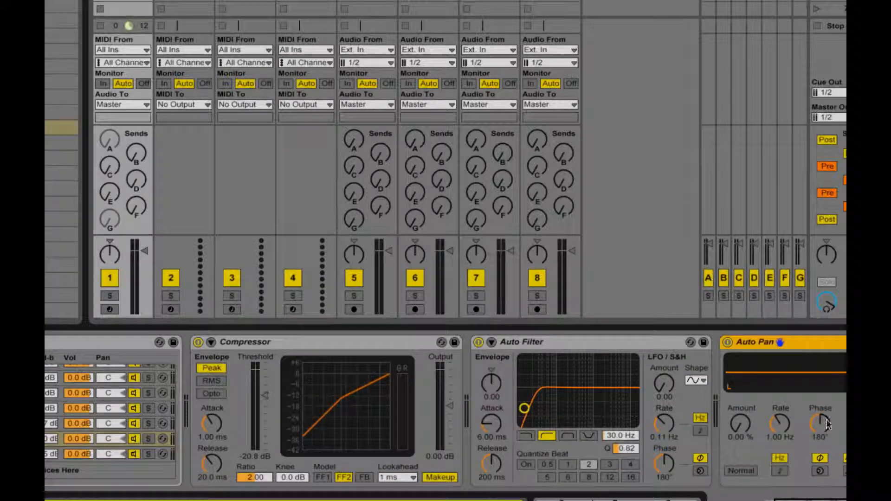
click(773, 422)
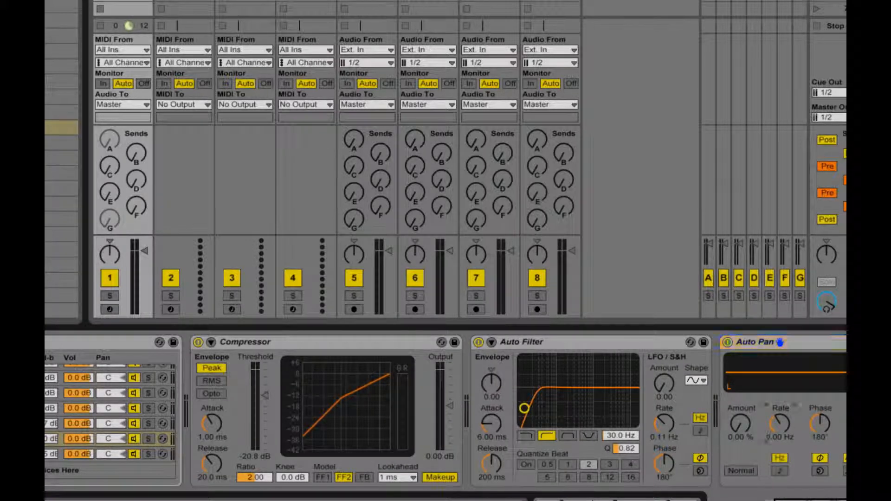
drag(780, 422, 736, 399)
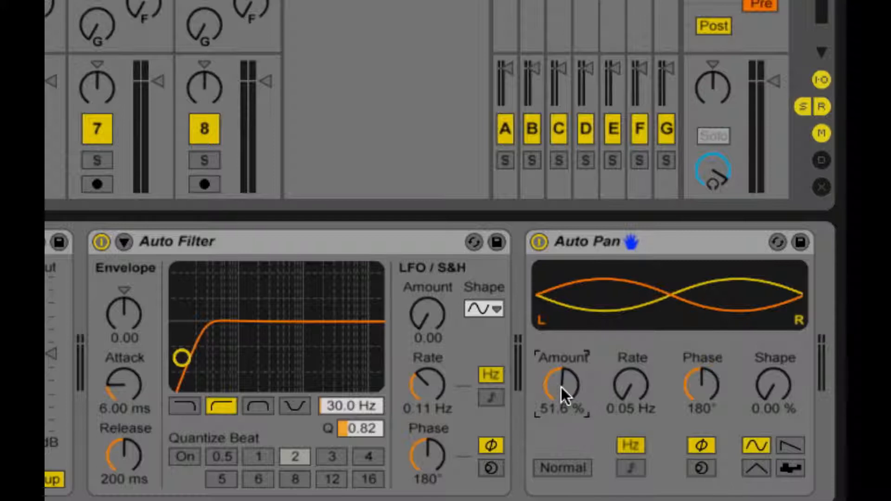
key(space)
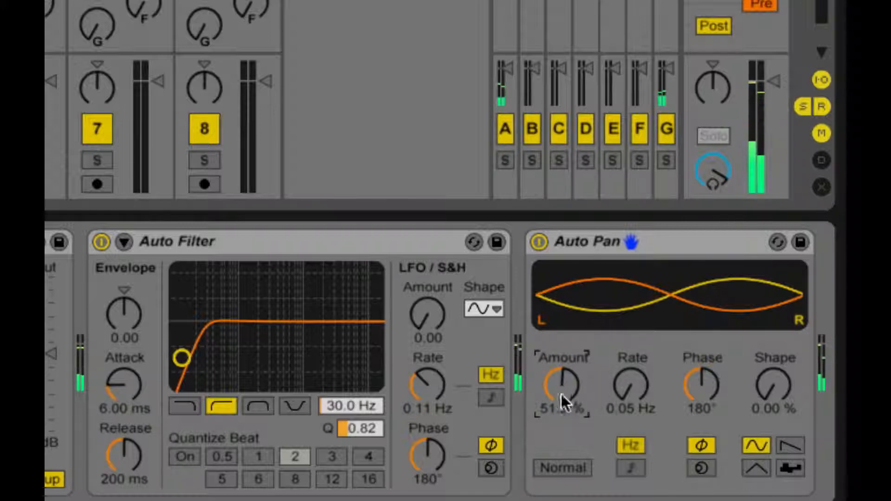
drag(561, 394, 561, 419)
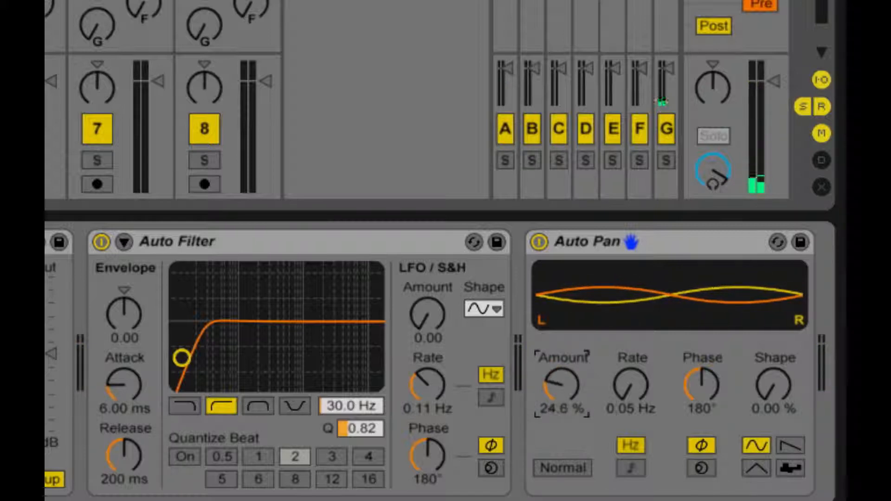
text(25)
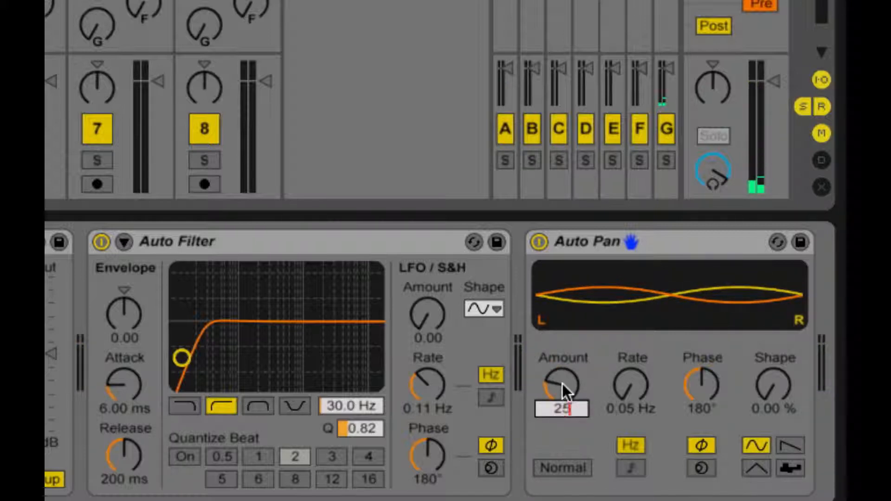
key(Return)
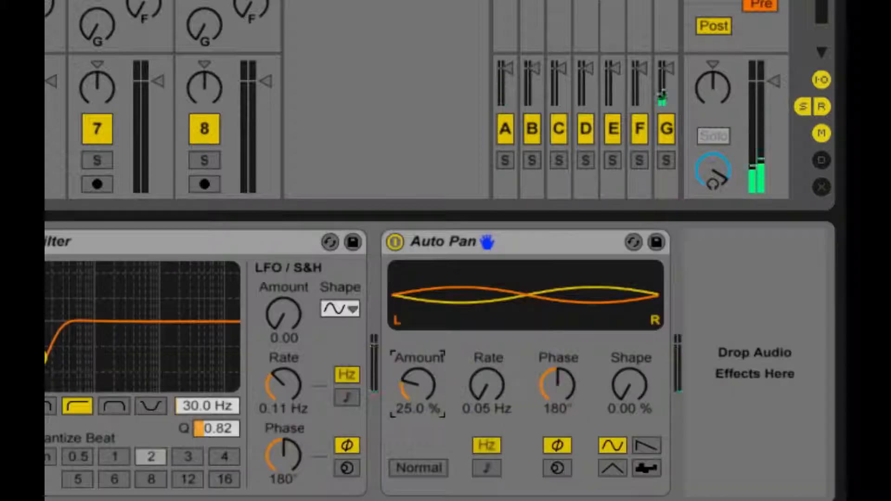
- Add a Saturator after the Auto Pan, set its curve to Sinoid Fold and turn Soft Clip on
drag(46, 341, 715, 346)
click(455, 392)
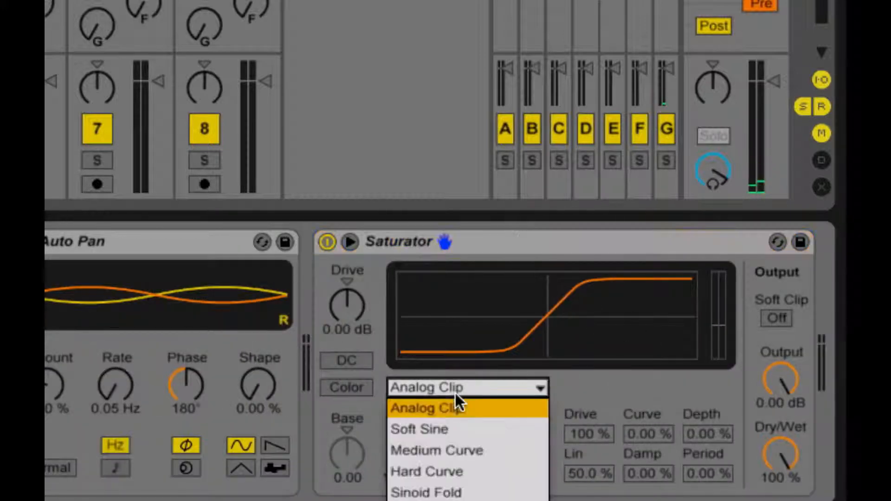
click(443, 494)
right_click(466, 244)
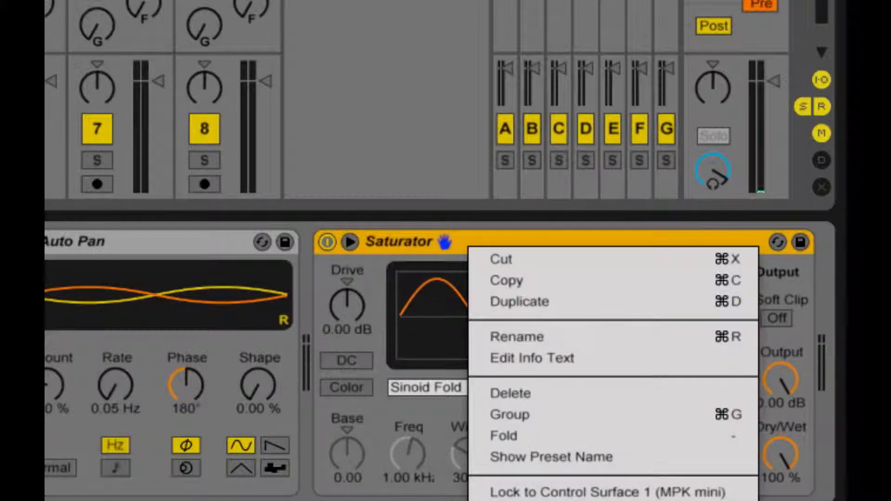
click(789, 238)
click(777, 319)
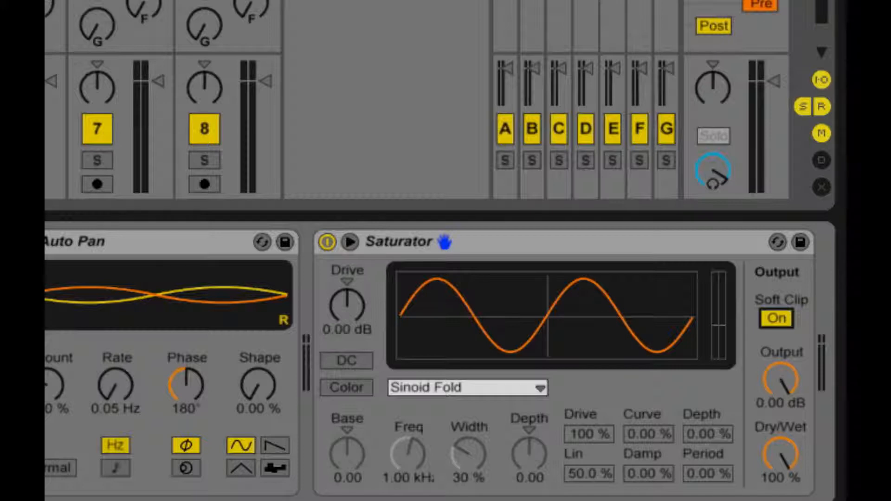
key(space)
- Browse the Corpus presets and insert one after the Kick FiberOptic 1 sampler in the Kick 2 chain
scroll(432, 362, right, 3)
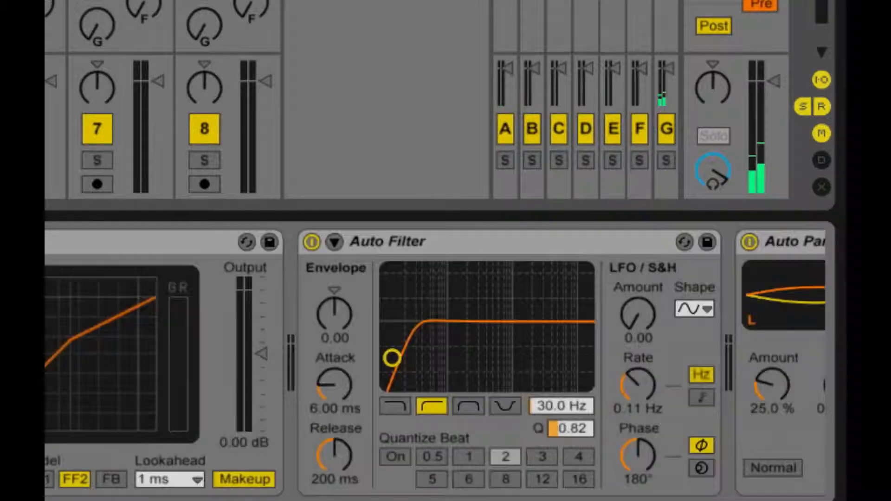
scroll(431, 362, left, 5)
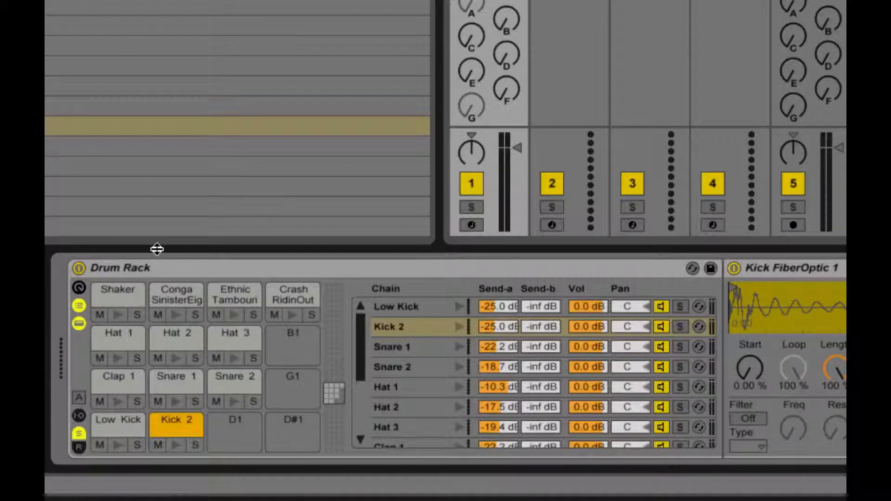
click(46, 3)
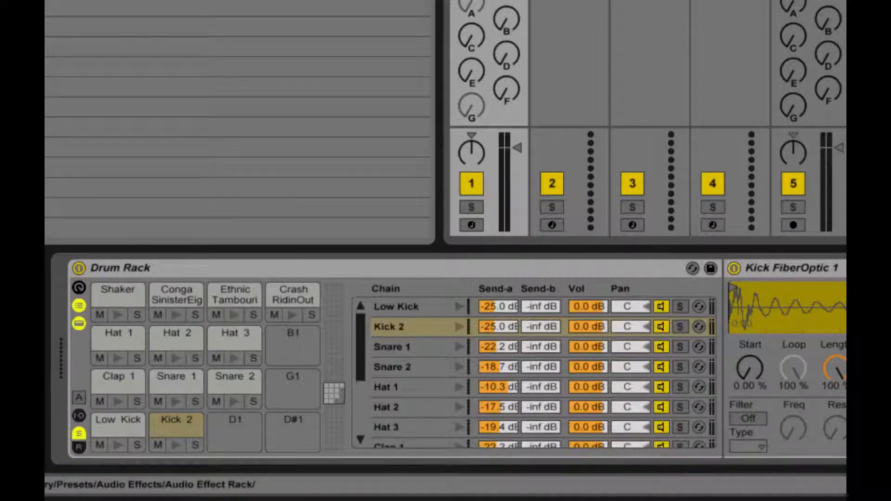
click(46, 67)
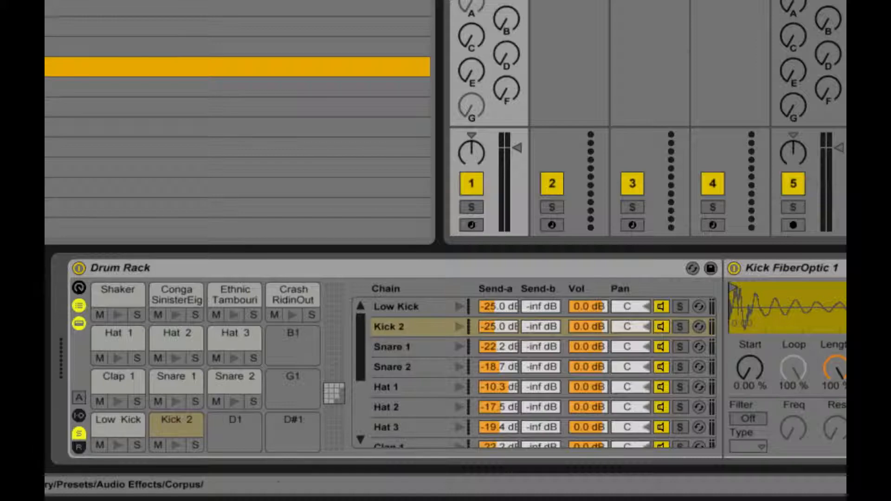
scroll(46, 67, down, 10)
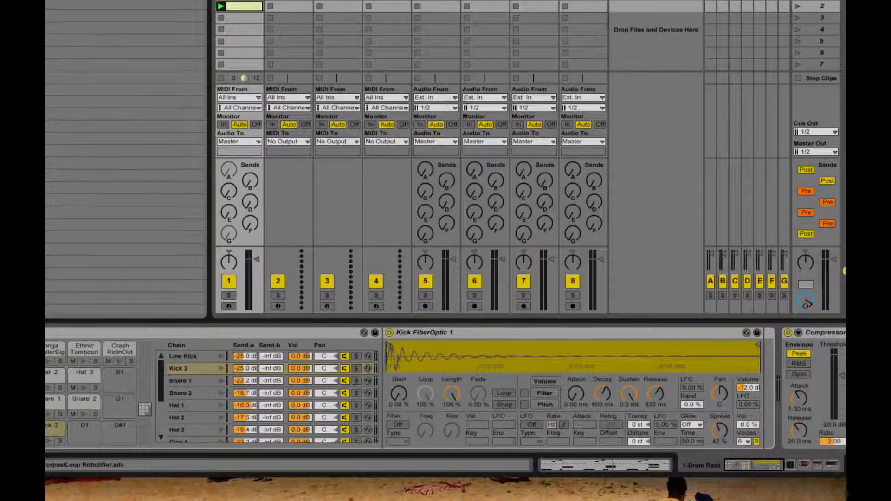
scroll(125, 158, down, 10)
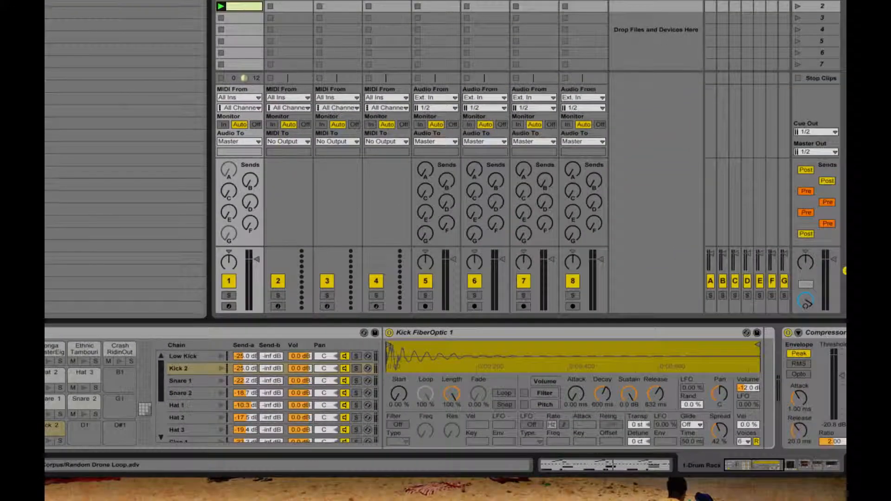
scroll(125, 158, down, 5)
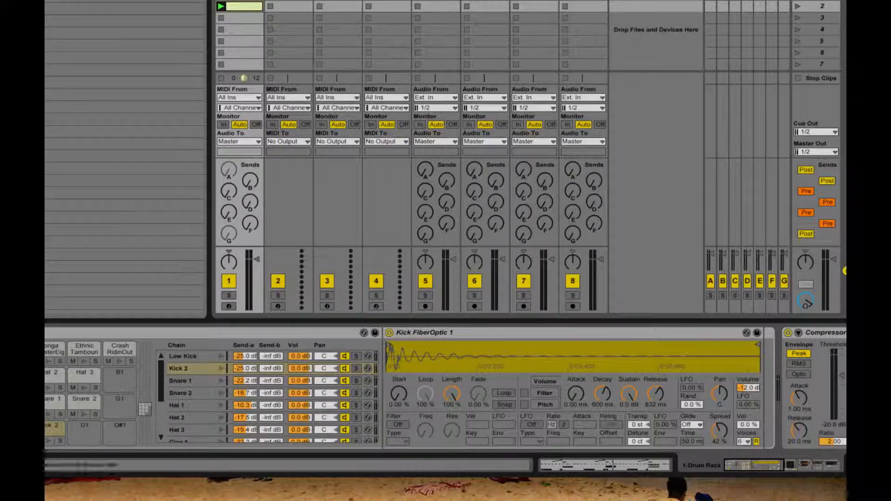
scroll(125, 158, down, 5)
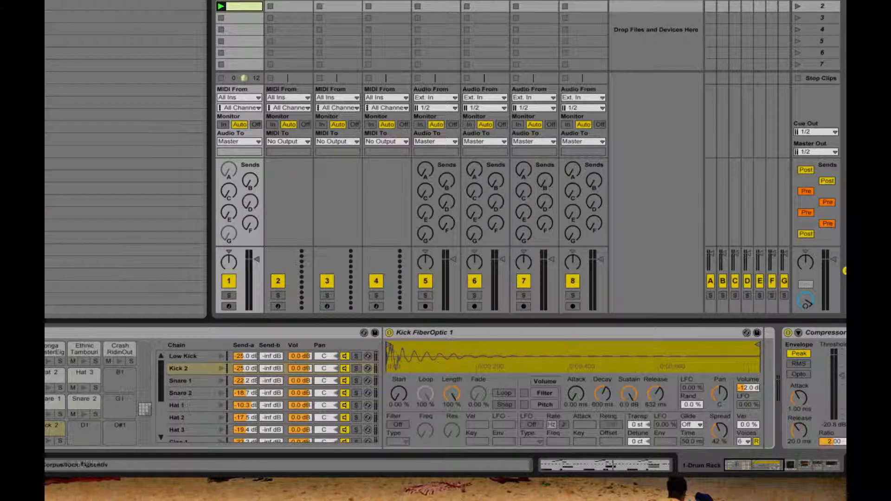
drag(126, 41, 743, 394)
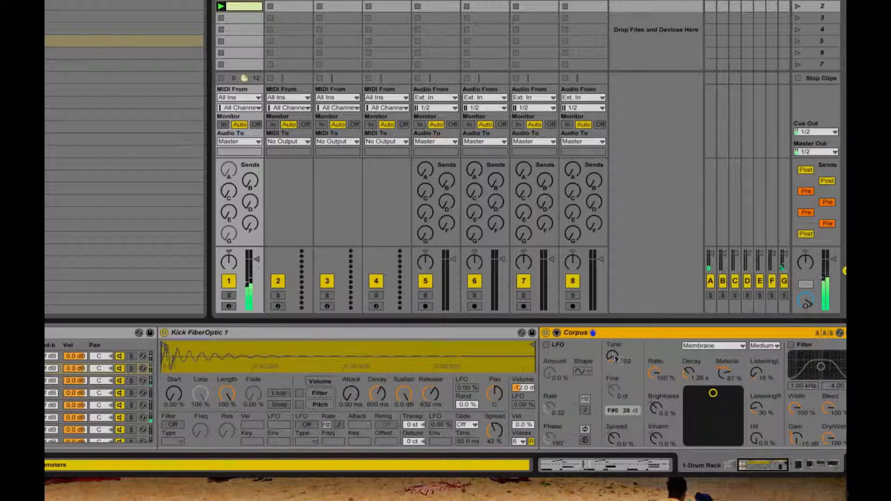
- Set the Corpus Tune to 30.28 and its Dry/Wet to 7.9%
drag(615, 358, 614, 365)
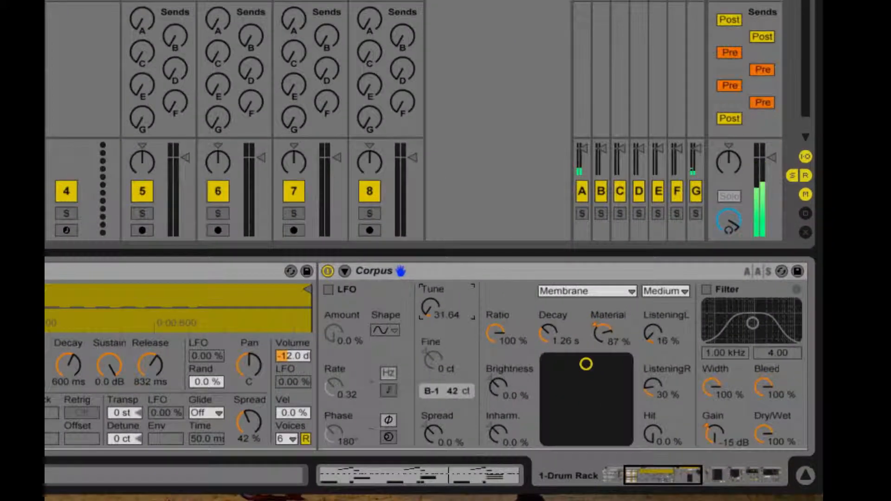
drag(430, 309, 431, 310)
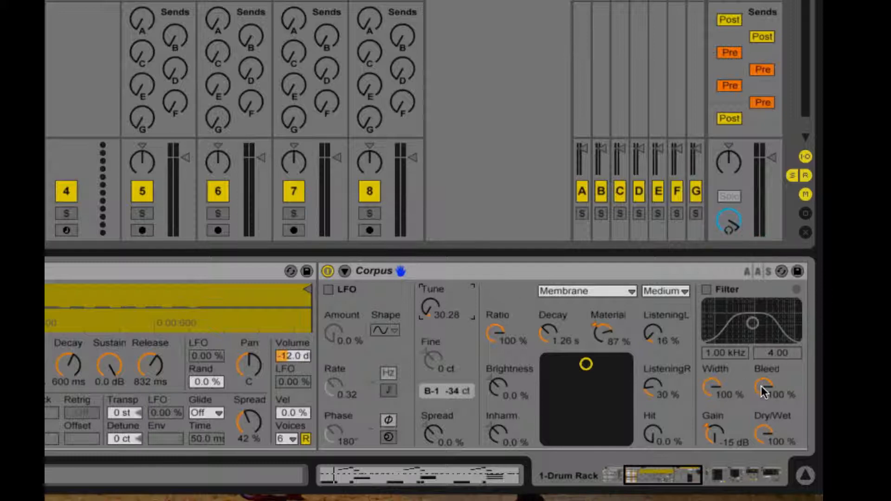
drag(764, 434, 764, 493)
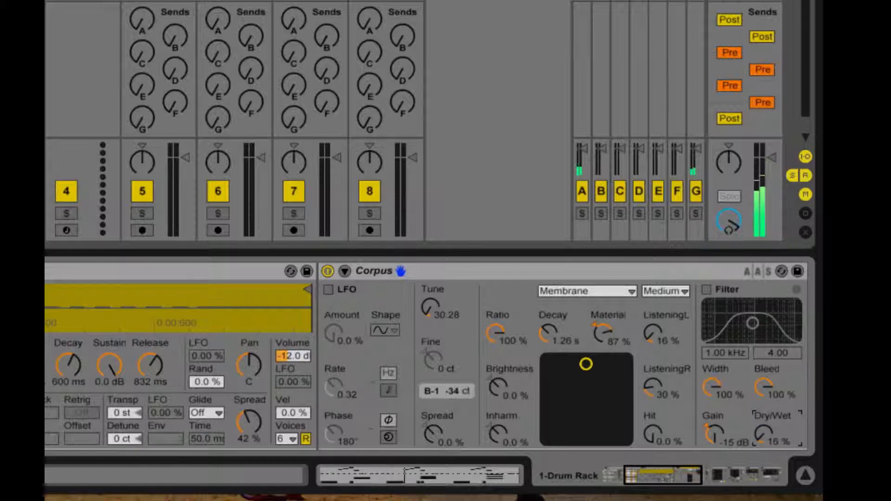
drag(764, 434, 763, 444)
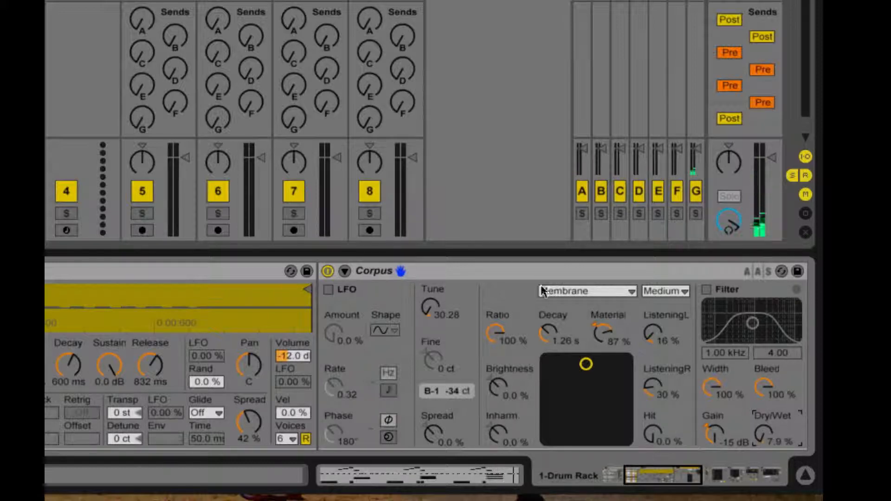
- Add the Klanghelm IVGI Audio Unit plug-in after the Saturator at the end of the Drum Rack track's effects chain
scroll(559, 304, right, 10)
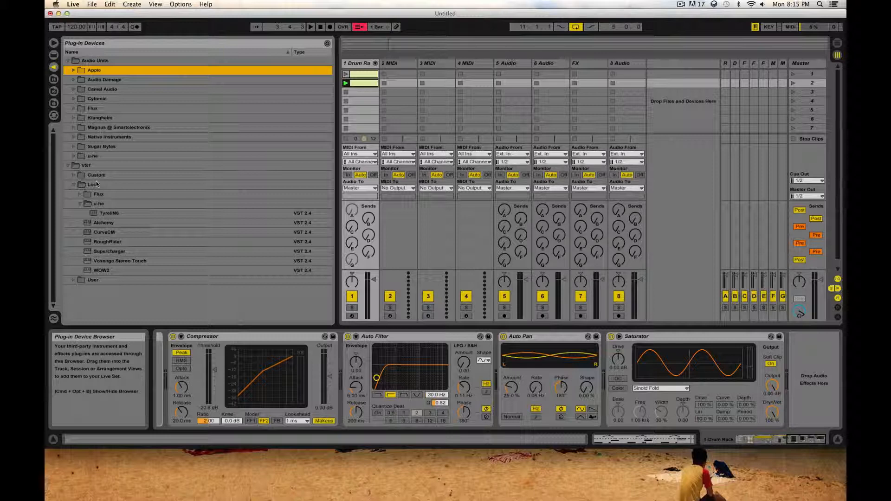
click(74, 127)
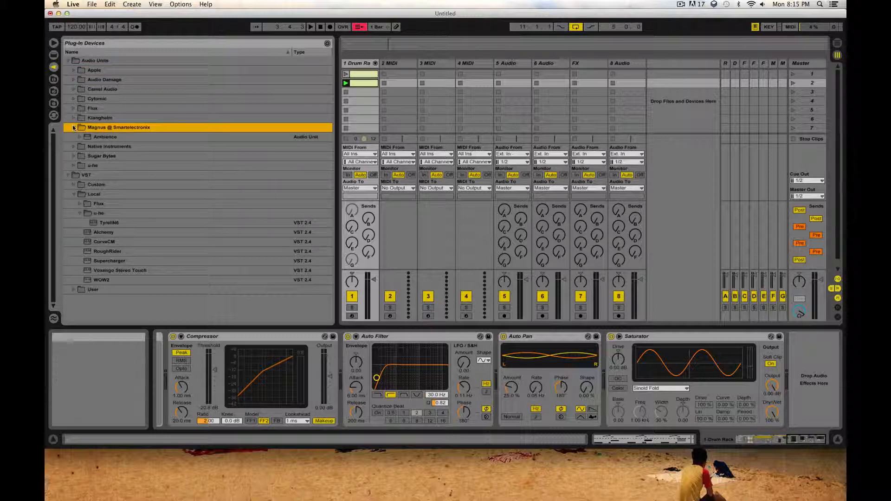
click(74, 127)
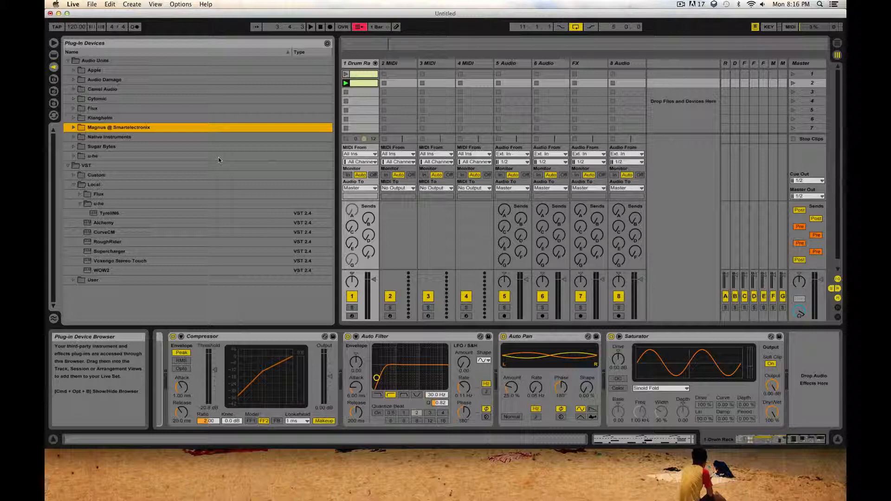
click(73, 118)
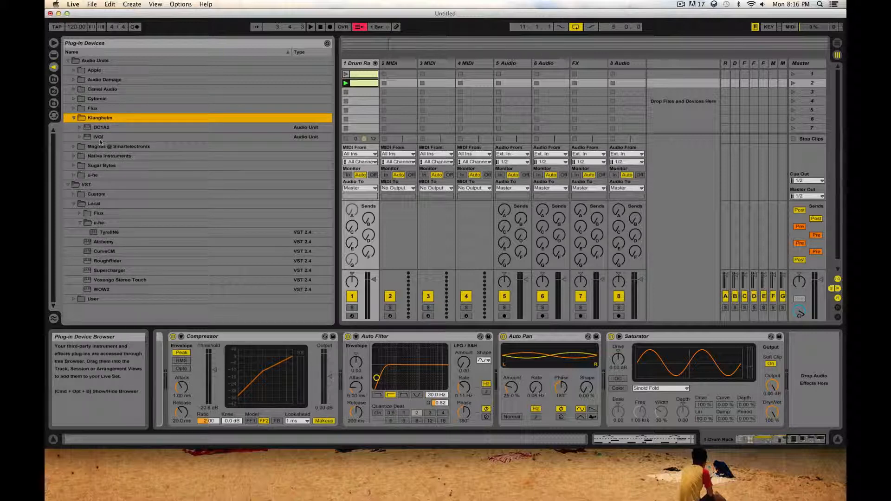
drag(98, 138, 829, 363)
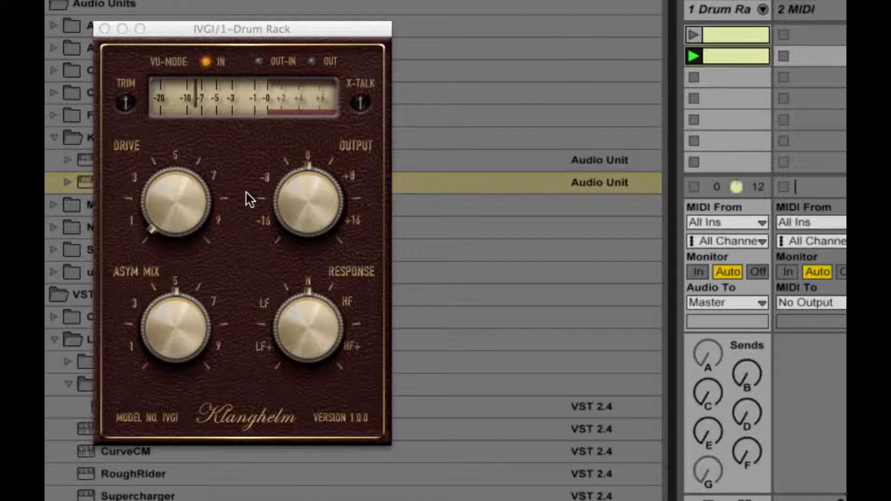
- Set the IVGI Drive to about 5 and Output to about +4, and try Response towards LF before returning it to N
drag(184, 204, 238, 43)
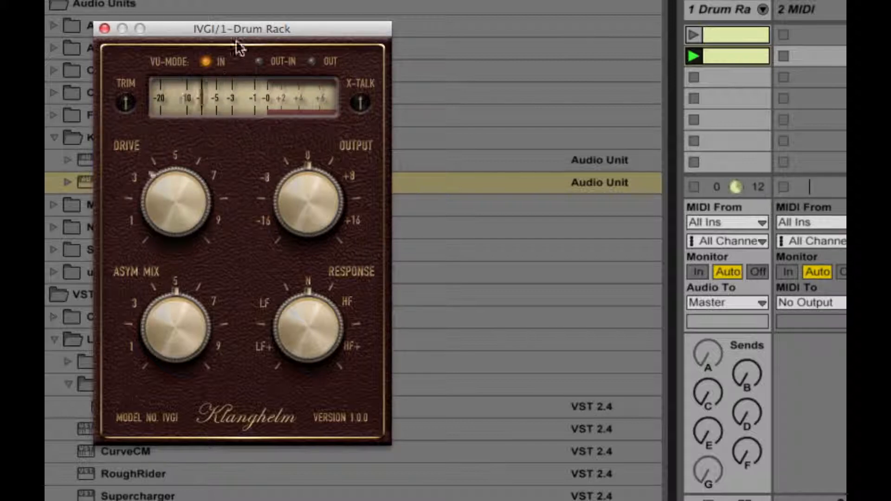
drag(293, 176, 295, 159)
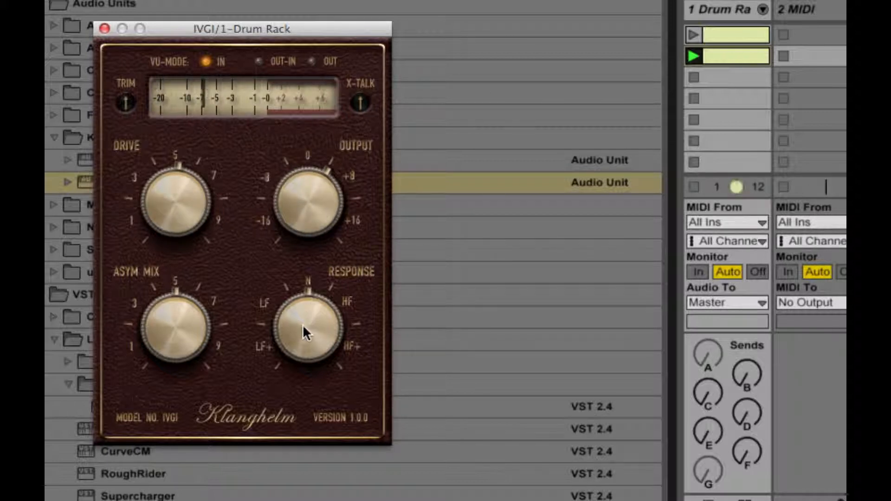
drag(302, 325, 250, 410)
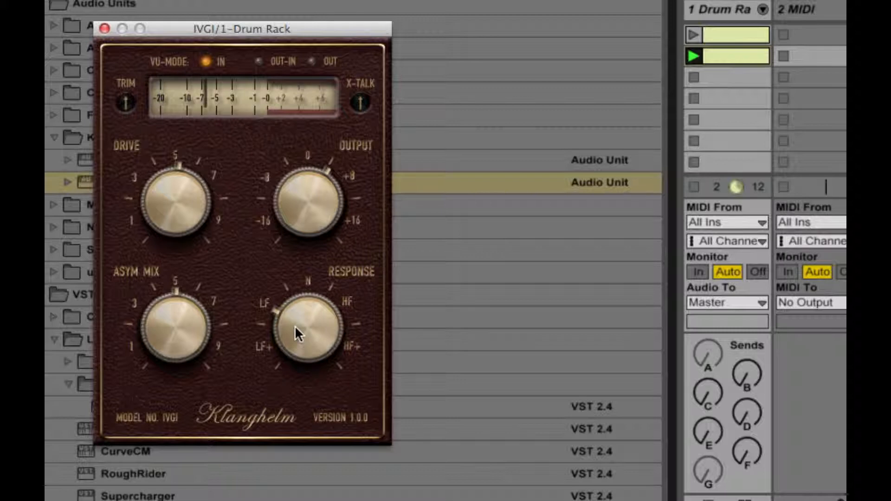
drag(295, 325, 255, 236)
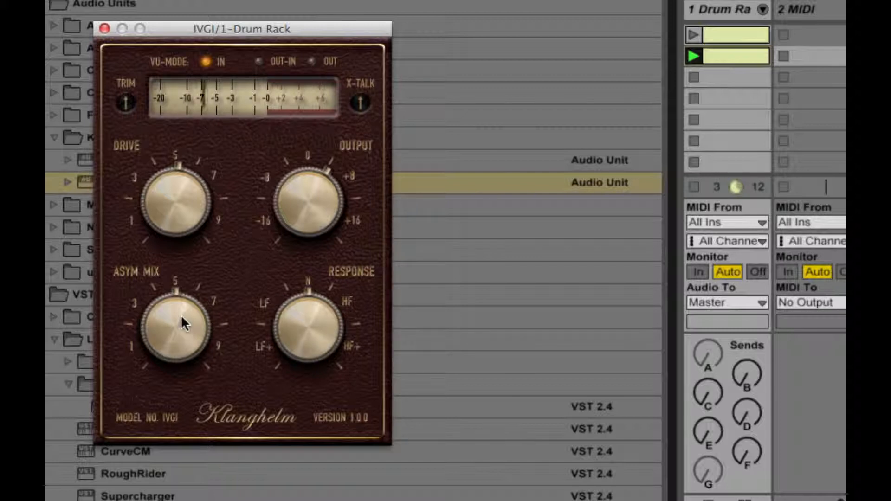
- Try a higher IVGI Asym Mix, settle it at about 4 and close the plug-in window
drag(180, 315, 184, 247)
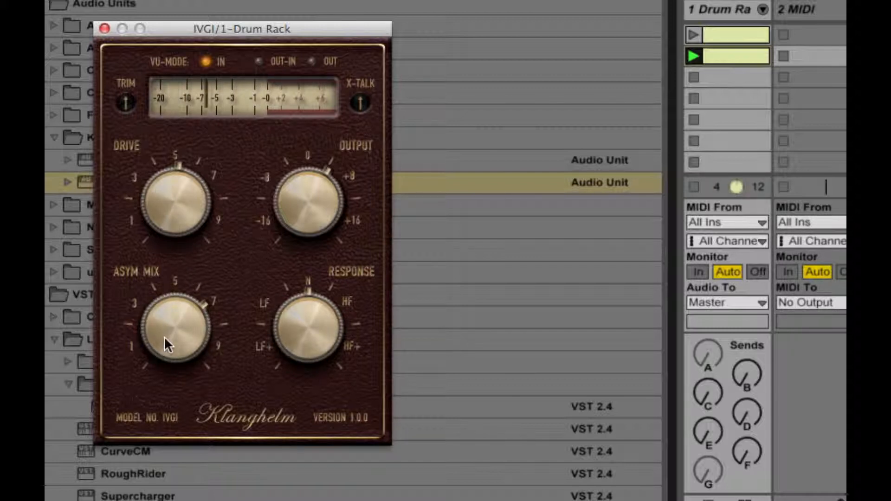
drag(167, 342, 163, 460)
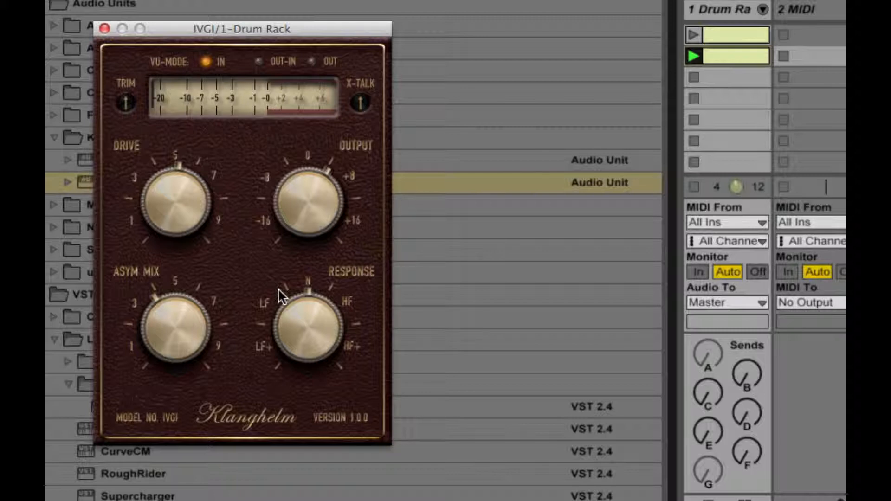
click(105, 29)
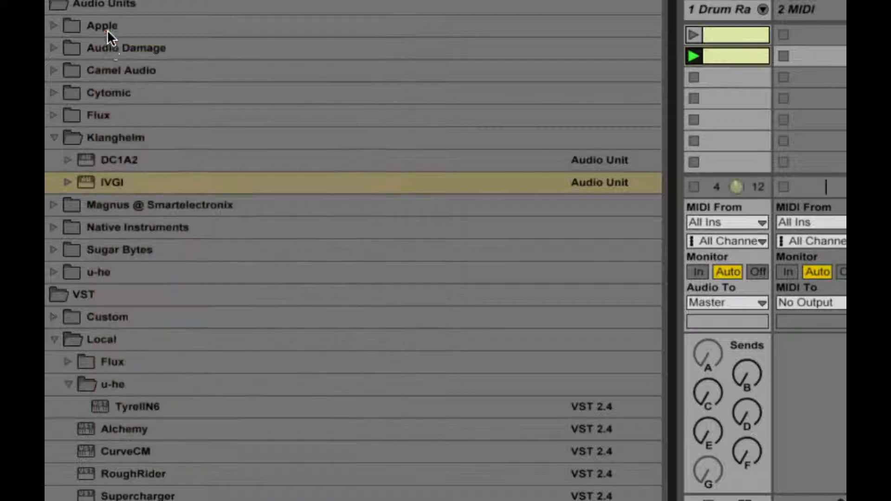
- Add the Flux BitterSweetV3 Audio Unit plug-in to the Drum Rack track's effects chain
click(55, 136)
click(53, 116)
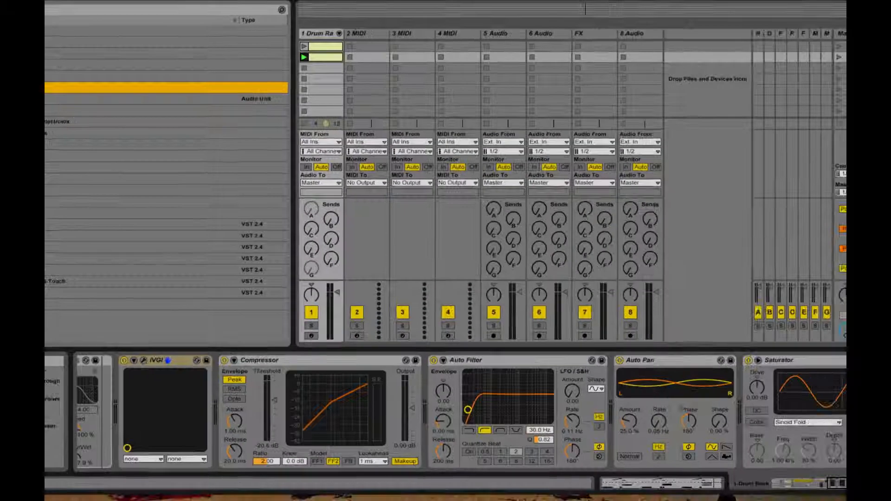
mouse_move(115, 137)
mouse_down()
mouse_move(464, 314)
mouse_move(465, 395)
mouse_move(345, 437)
mouse_move(239, 425)
mouse_move(422, 413)
mouse_up()
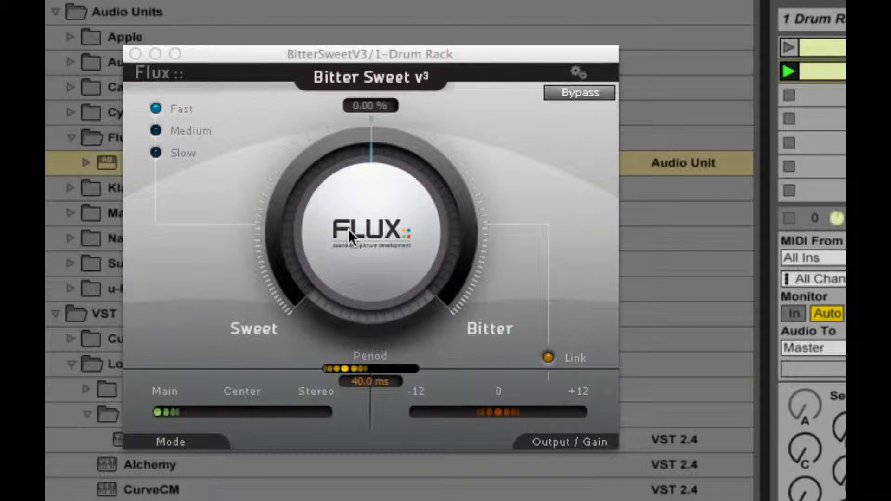
- Audition the Bitter Sweet amount at 100% and -100%, and settle it at -5.08%
drag(369, 232, 441, 1)
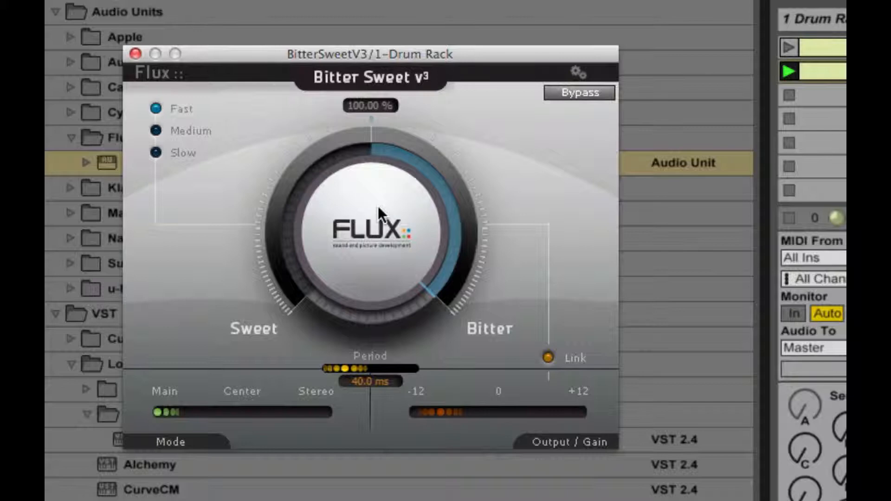
drag(378, 205, 377, 441)
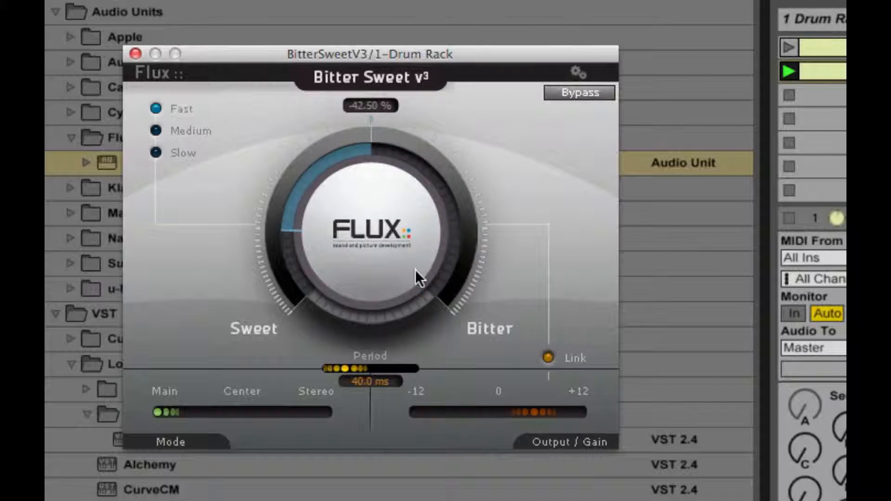
drag(371, 215, 371, 464)
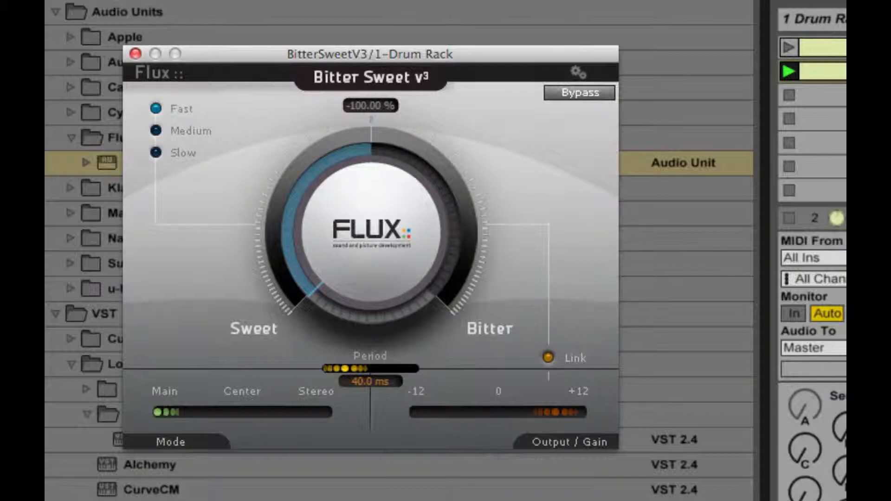
click(836, 167)
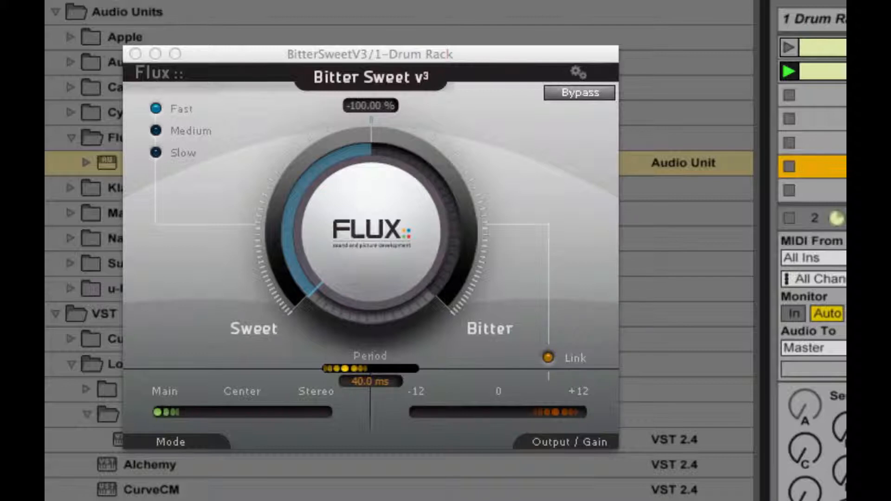
drag(370, 244, 388, 0)
drag(364, 169, 354, 239)
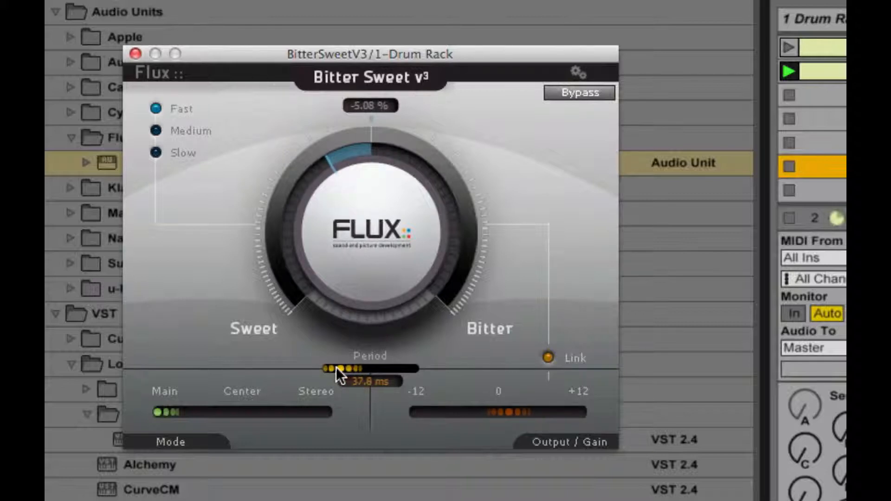
- Set the Bitter Sweet Period to 29.8 ms, try the Center mode, switch the mode to Stereo and close the plug-in window
drag(336, 367, 330, 369)
drag(171, 415, 237, 419)
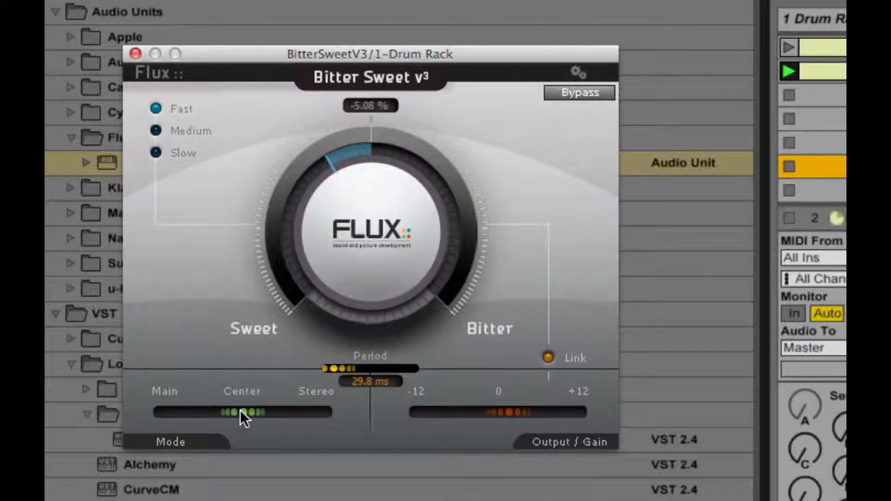
drag(241, 411, 332, 403)
click(136, 54)
- Review the Drum Rack track's device chain and add the WOW2 filter plug-in to it
click(818, 114)
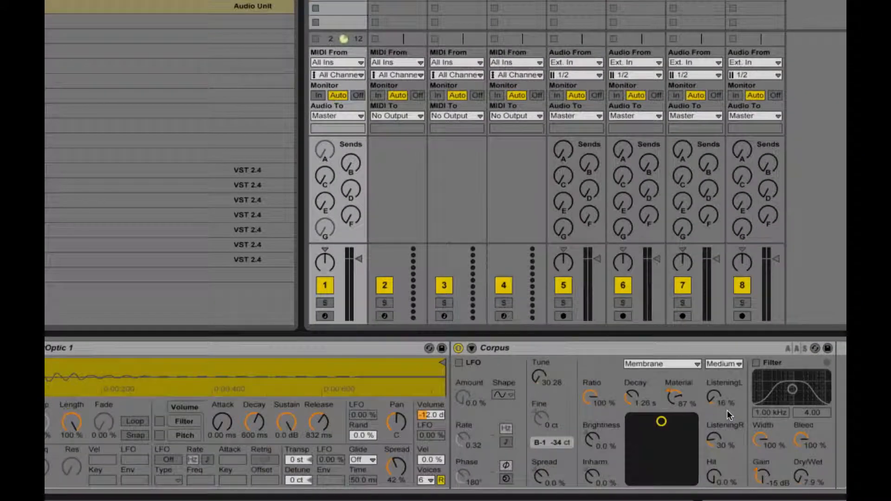
scroll(727, 410, left, 2)
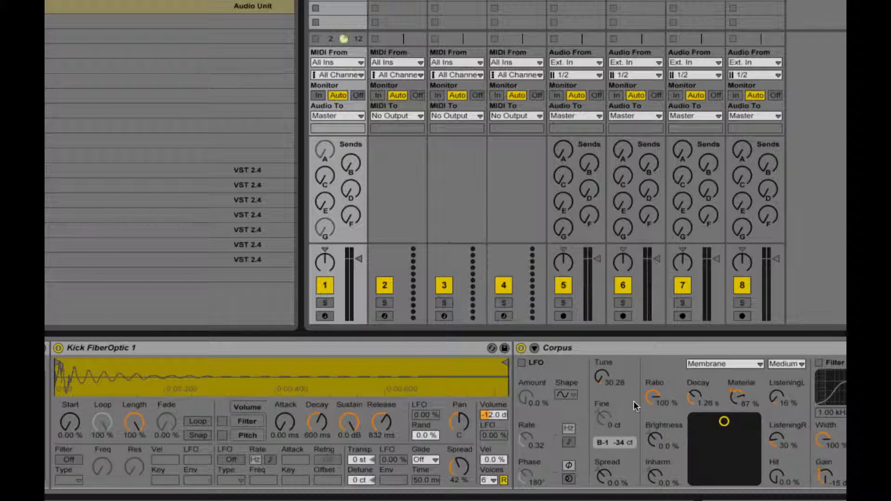
scroll(634, 402, left, 5)
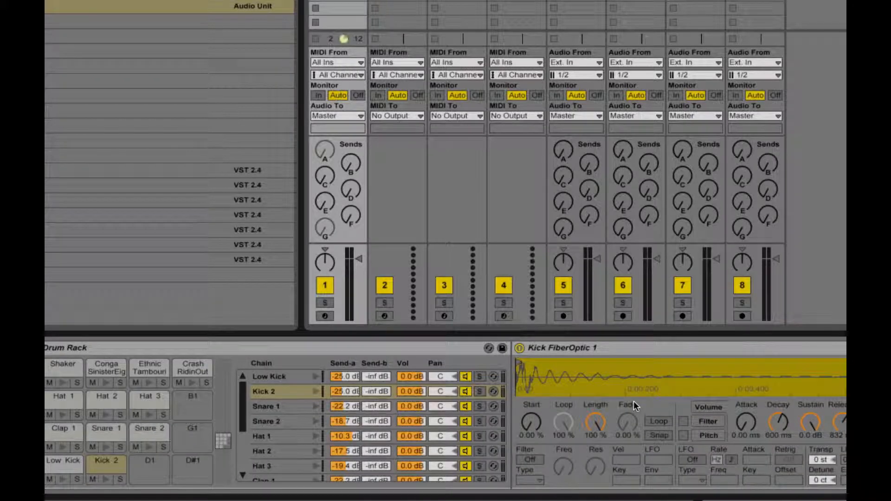
scroll(634, 401, right, 15)
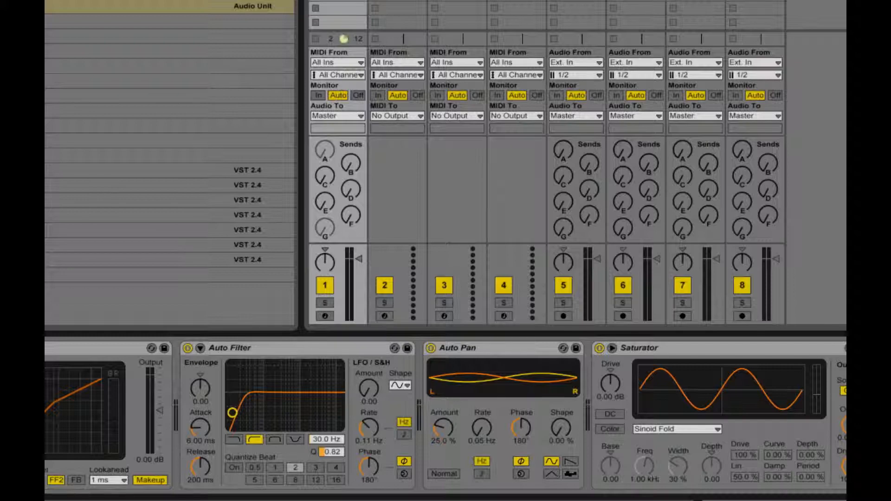
click(139, 260)
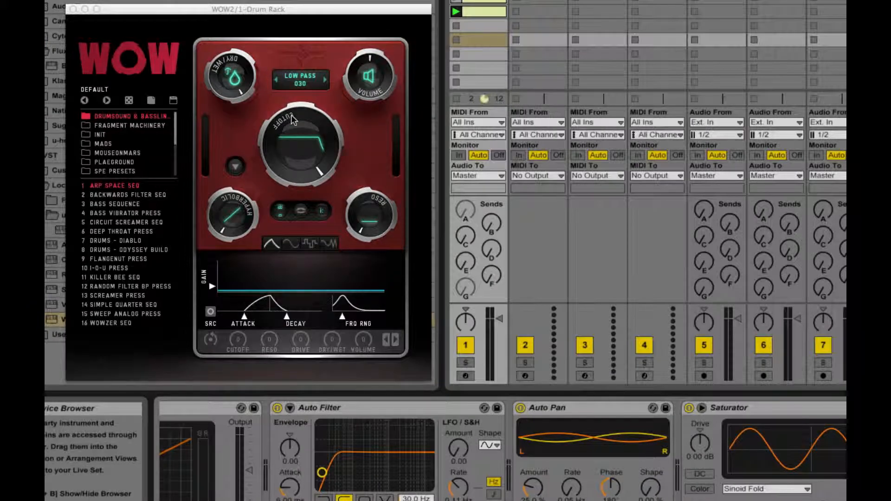
- Sweep the WOW2 Low Pass 030 cutoff down and back up, and check the cutoff's modulation sources
click(344, 140)
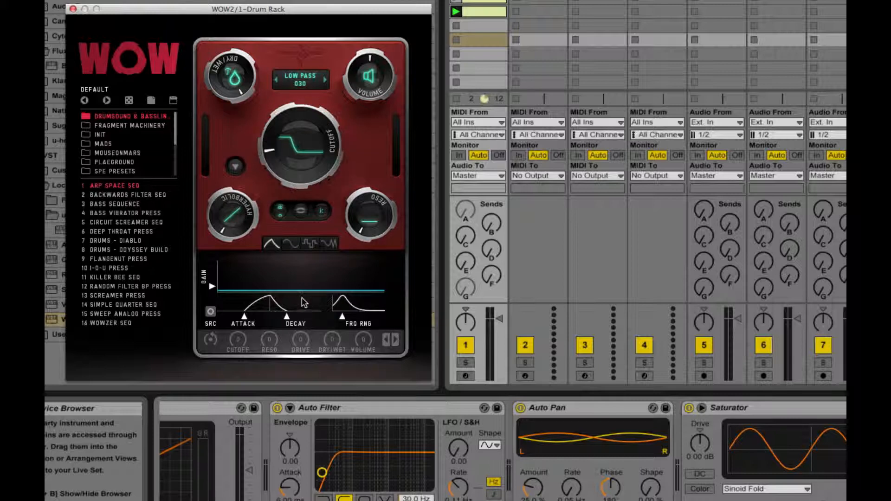
right_click(296, 168)
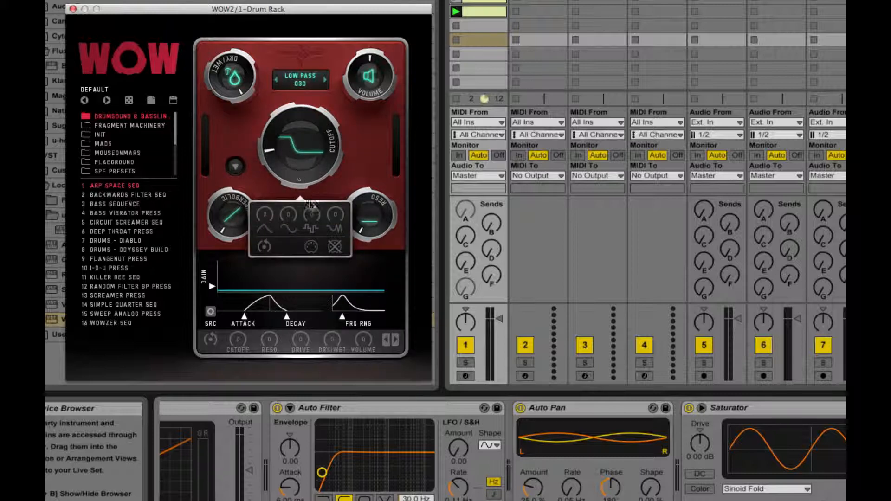
click(361, 127)
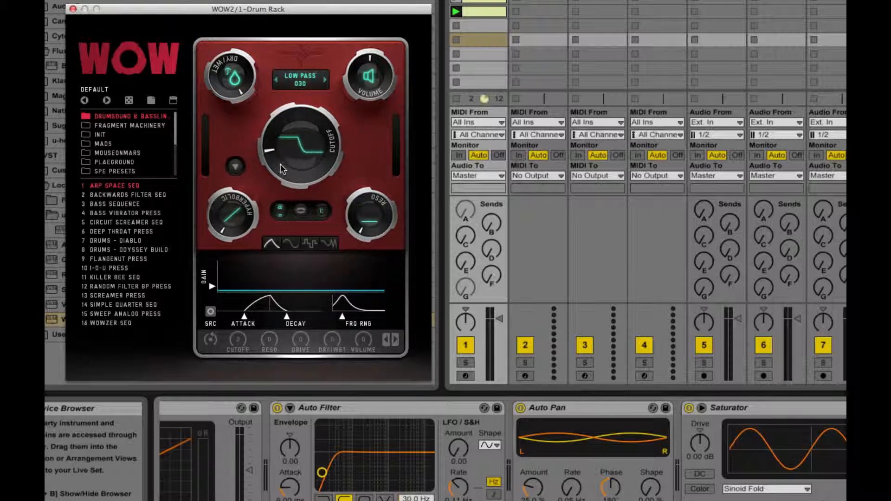
drag(280, 168, 279, 178)
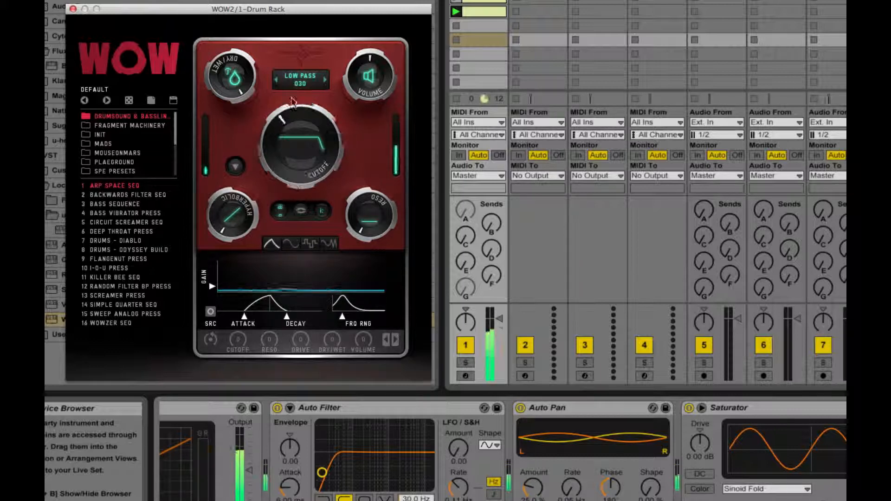
- Try the High Pass 4 Pole filter in WOW2 with the cutoff at its minimum
click(327, 86)
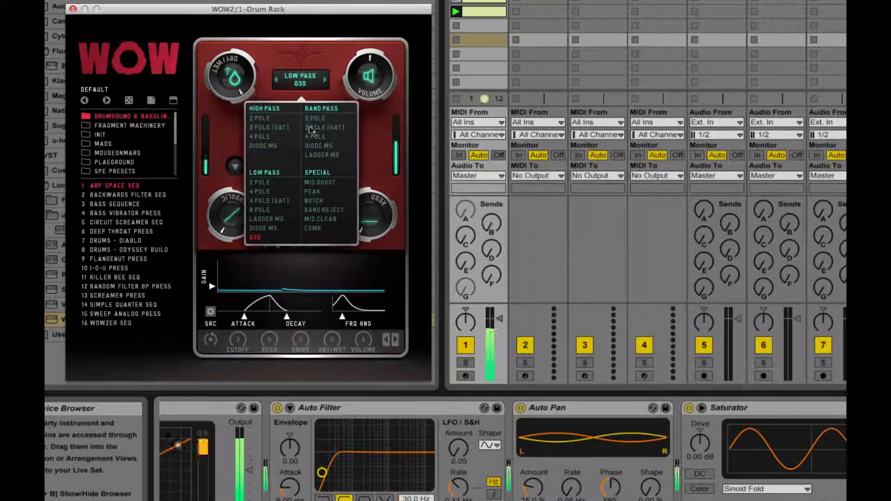
click(260, 137)
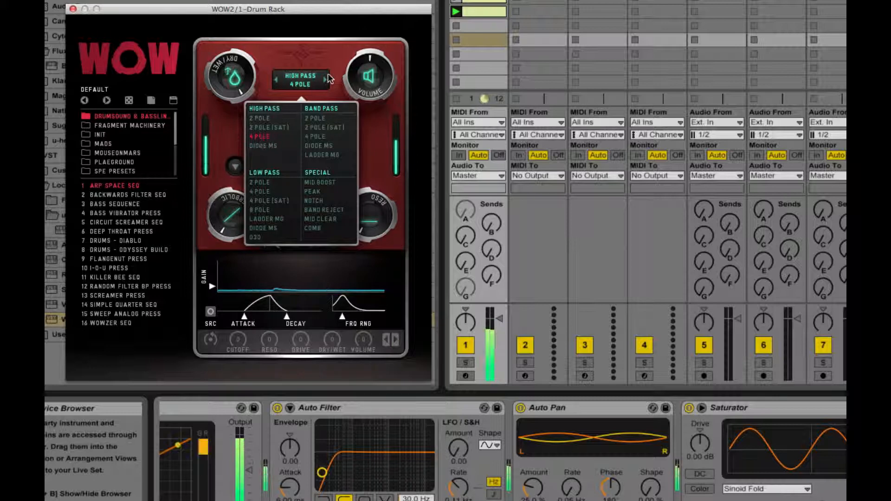
drag(280, 142, 281, 250)
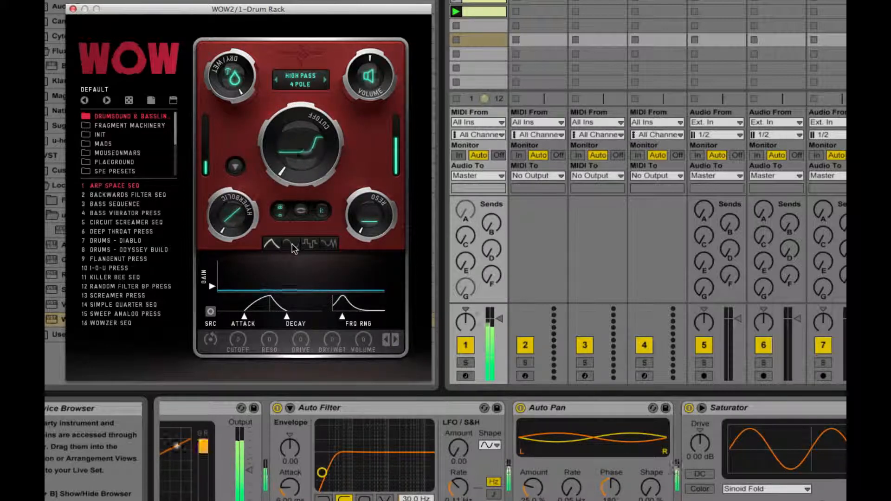
- Modulate the WOW2 cutoff by +64 from the synced LFO, with Audio Trig on and Trig Sens slightly below the middle
click(291, 244)
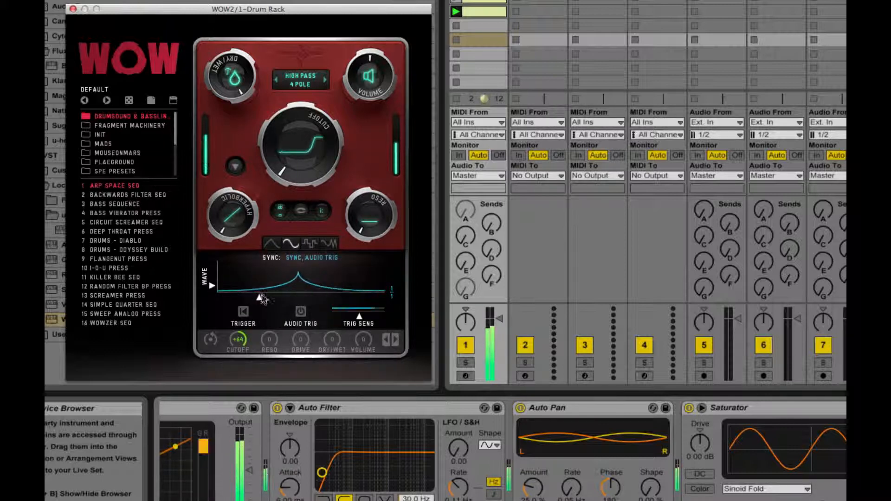
drag(359, 317, 342, 316)
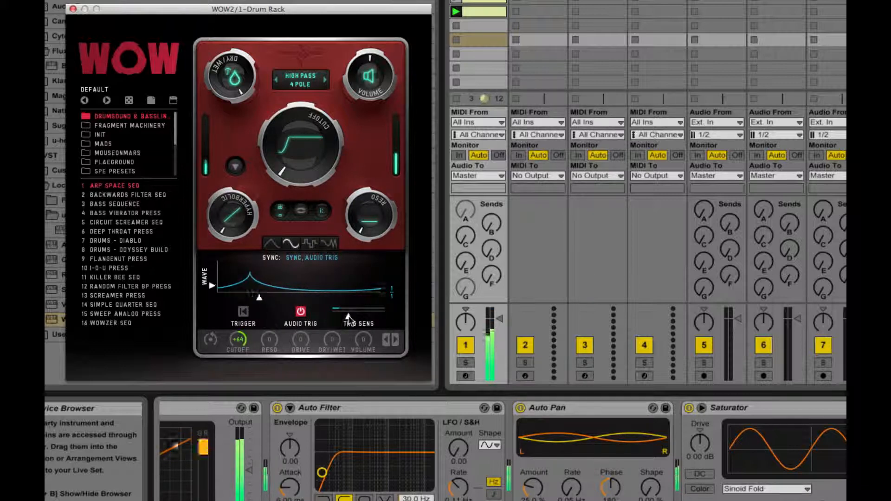
drag(344, 319, 355, 319)
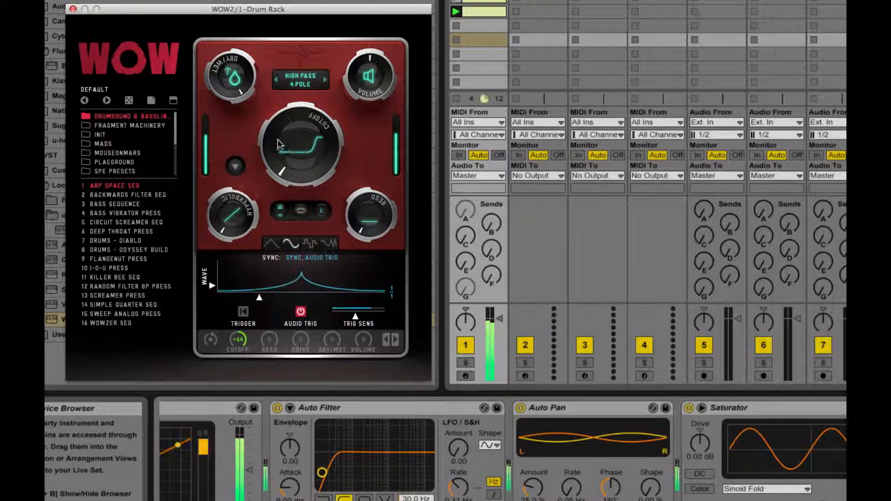
- Switch the WOW2 filter type to Low Pass 4 Pole and open the cutoff fully
click(297, 87)
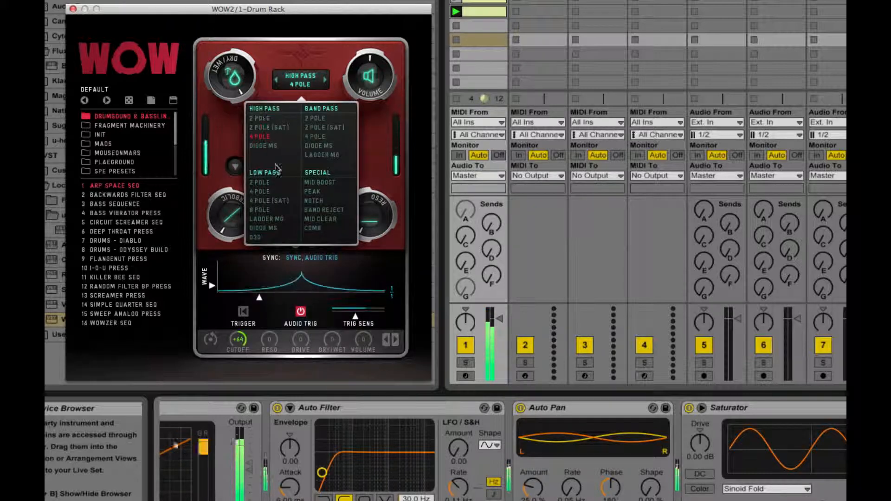
click(261, 192)
click(356, 134)
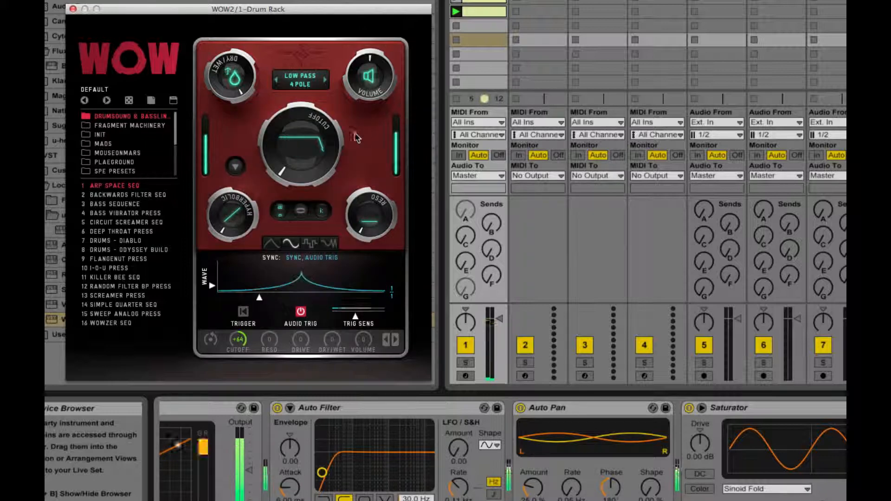
drag(271, 152, 301, 7)
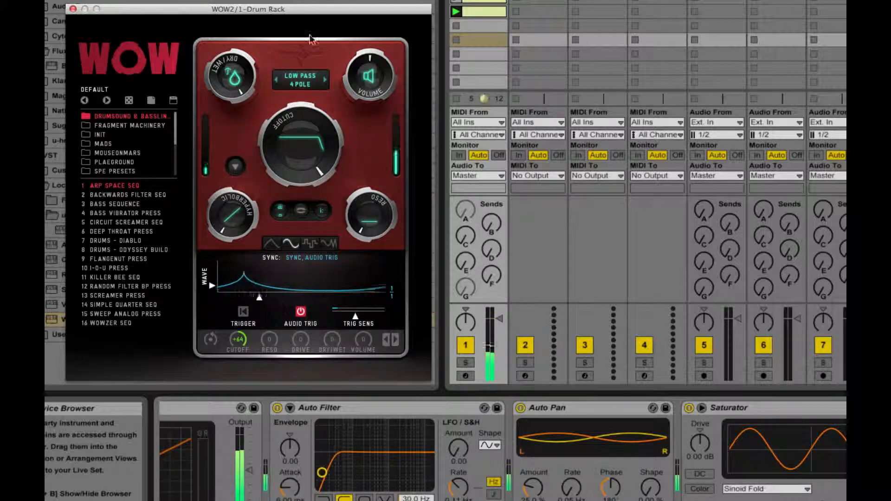
- Make the LFO's cutoff modulation negative, lower the cutoff to slightly above its midpoint and reopen the cutoff's modulation settings
click(289, 117)
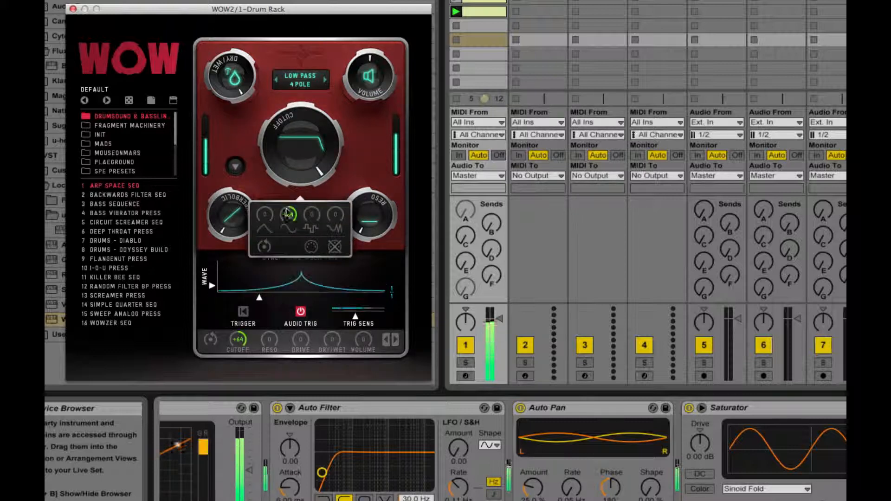
click(361, 142)
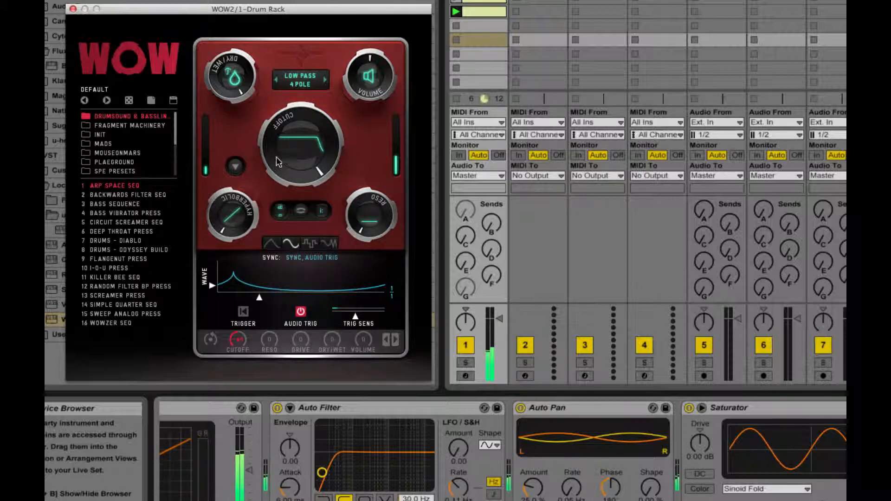
drag(274, 161, 272, 217)
click(279, 176)
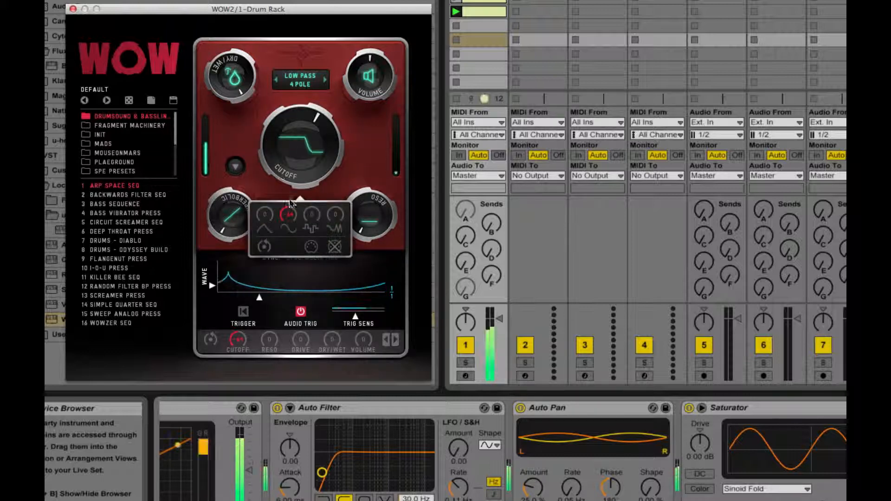